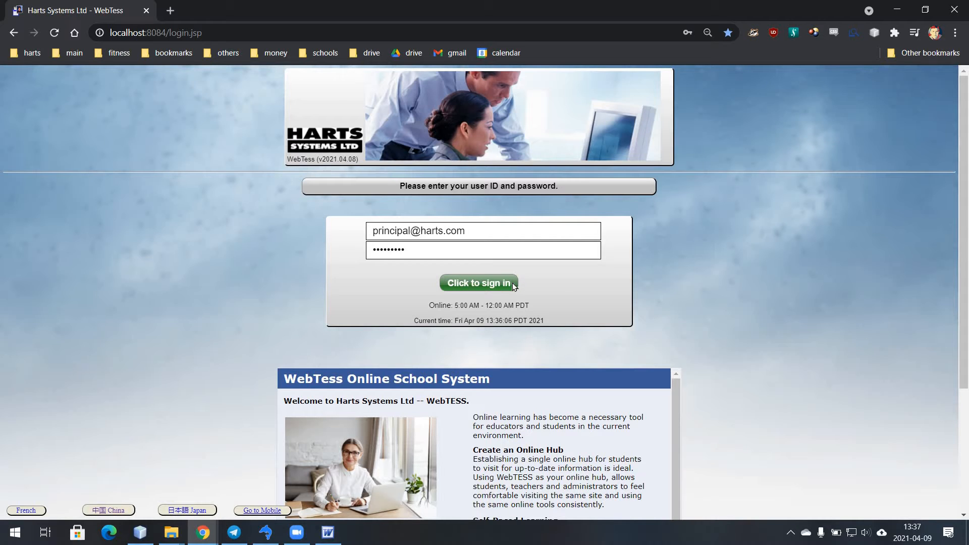
Sign in to WebTess and open the BC 1701/1704/TRAX data entry by student page
click(490, 284)
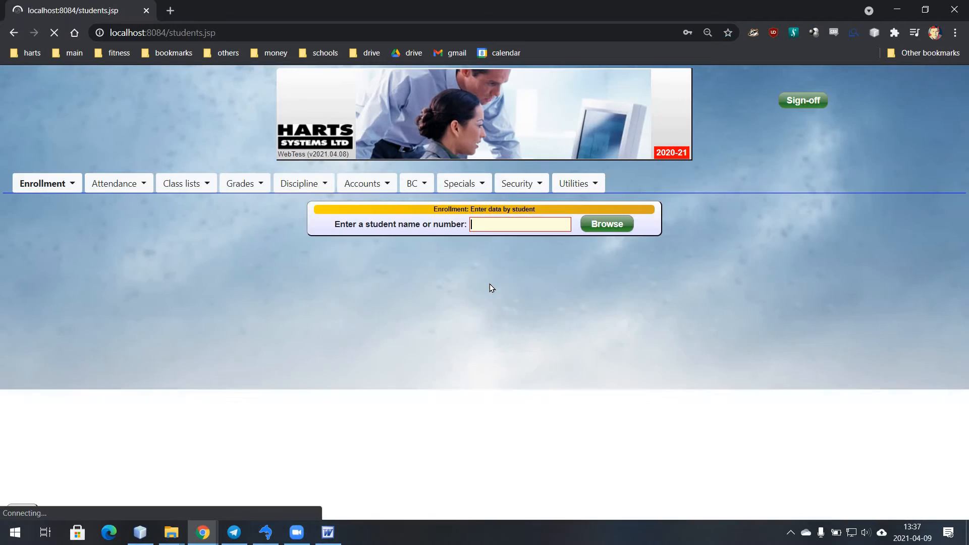
click(414, 187)
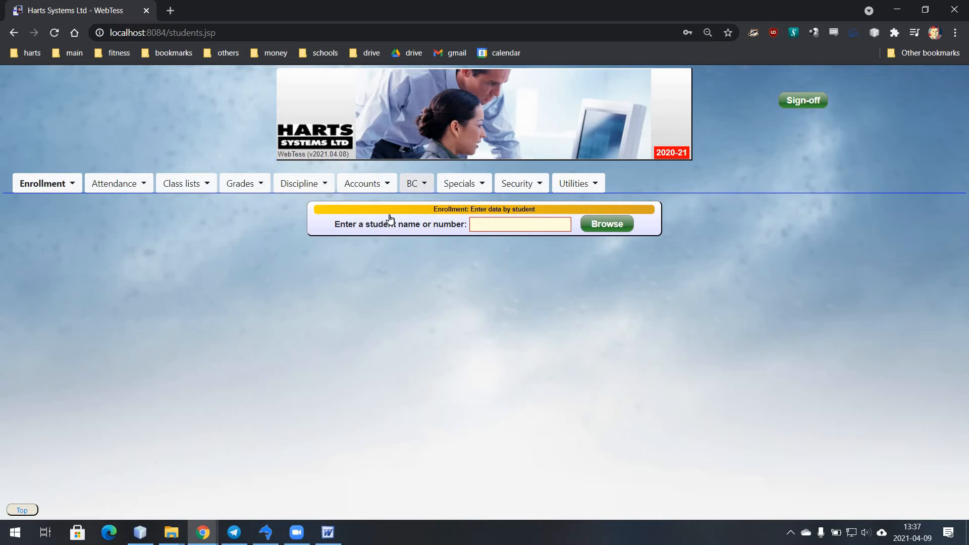
mouse_move(381, 220)
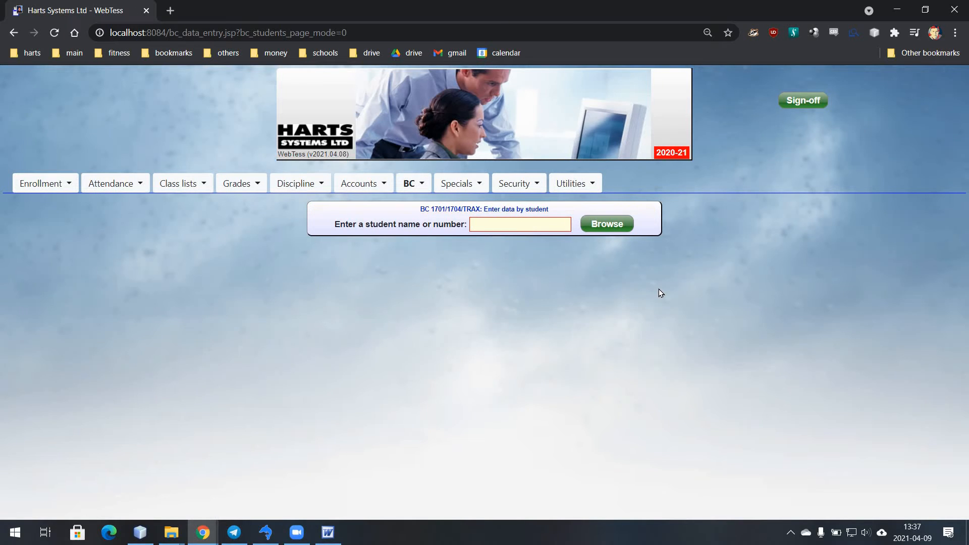
Search for the student by surname, choose the female grade 08 student, and open the student's TRAX identification data
text(jones)
key(Return)
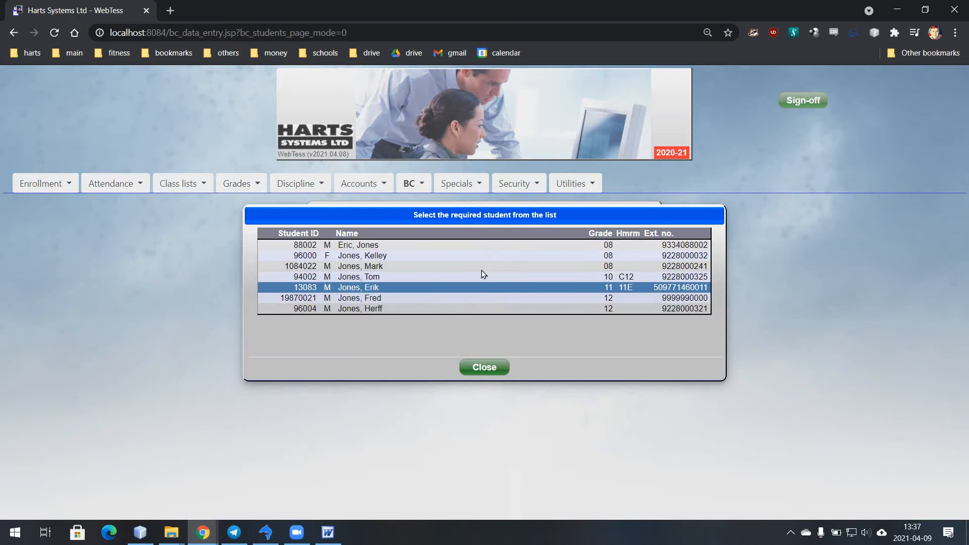
click(438, 256)
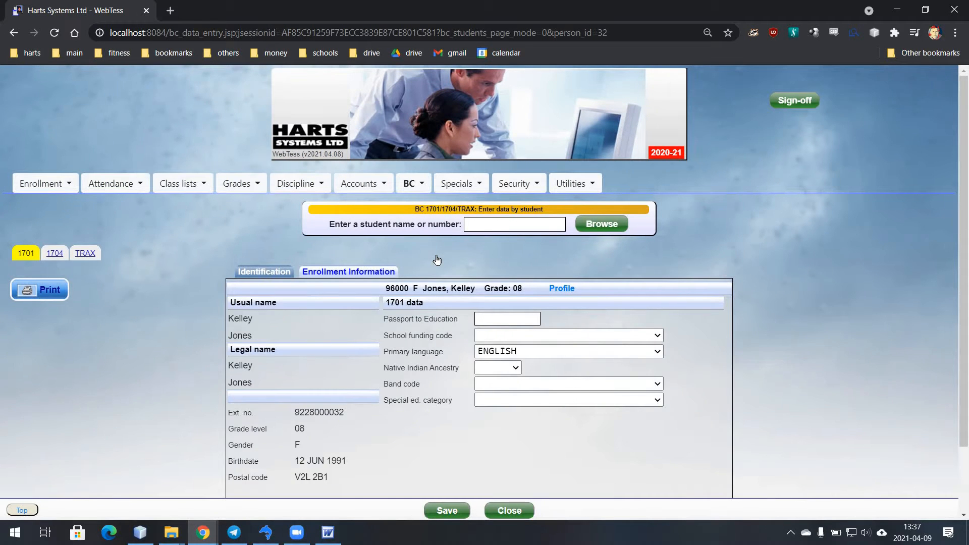
click(86, 254)
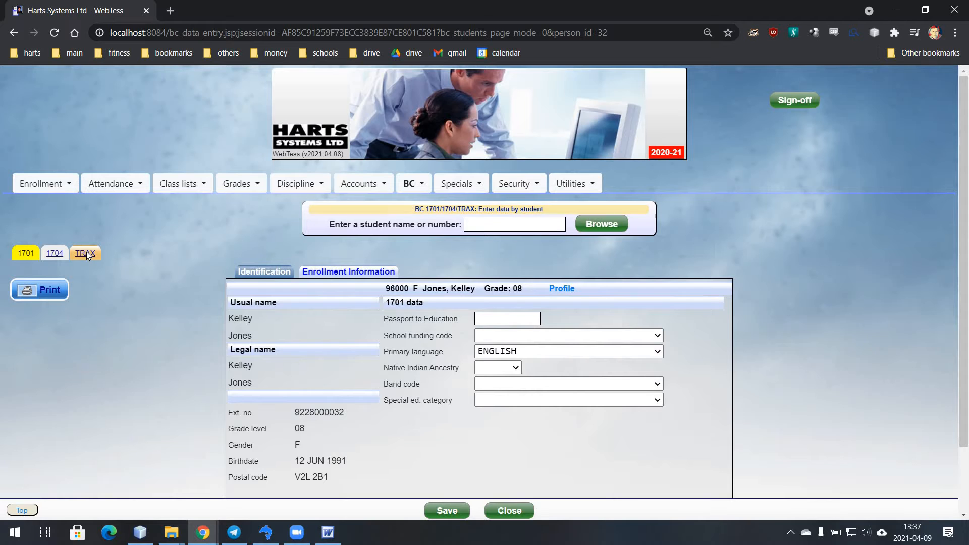
scroll(162, 285, down, 3)
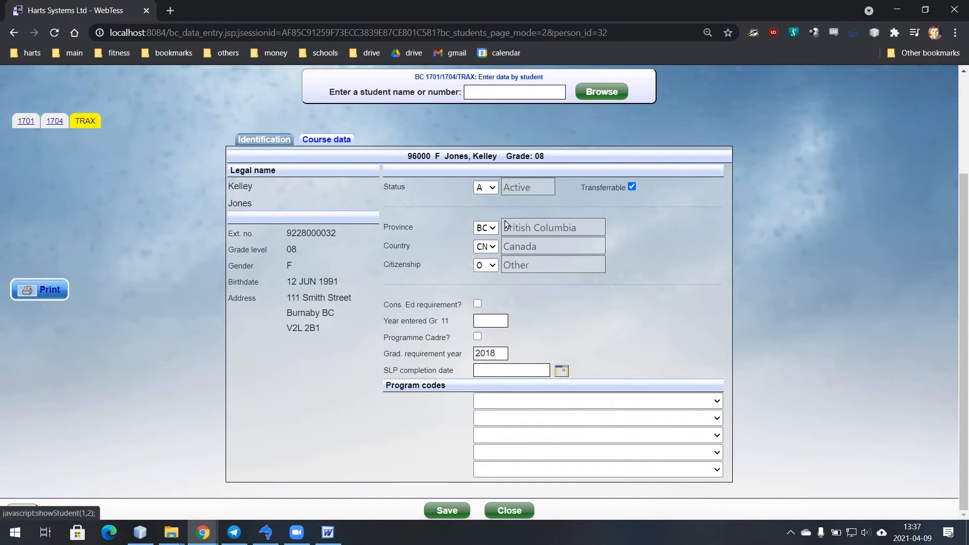
Examine the province, country and citizenship choices and the graduation requirement year field in the student's TRAX data
click(488, 230)
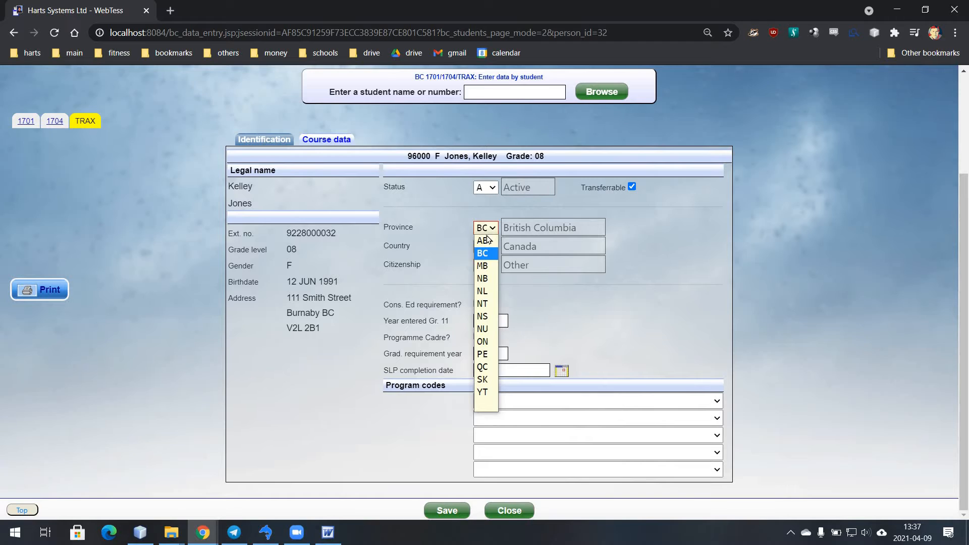
click(490, 228)
click(488, 246)
click(487, 246)
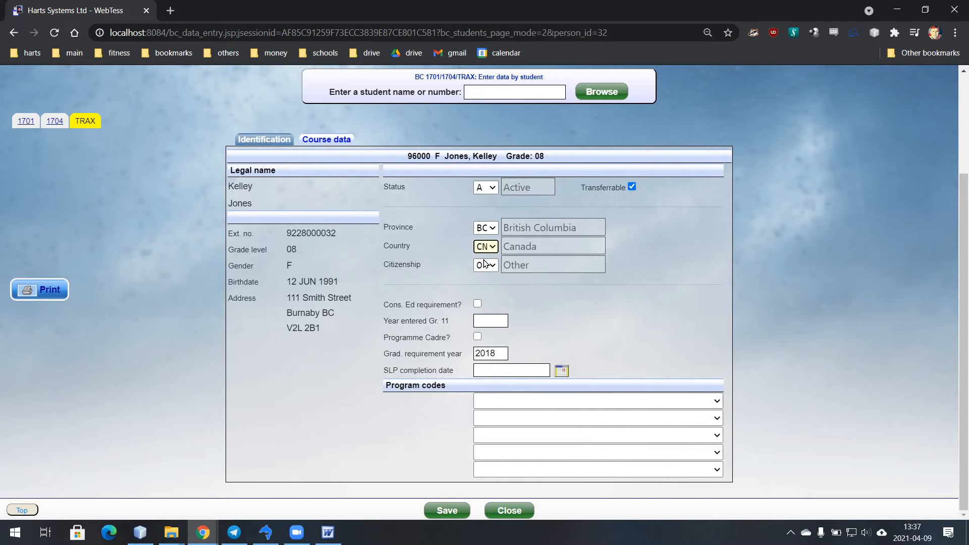
click(484, 263)
click(484, 263)
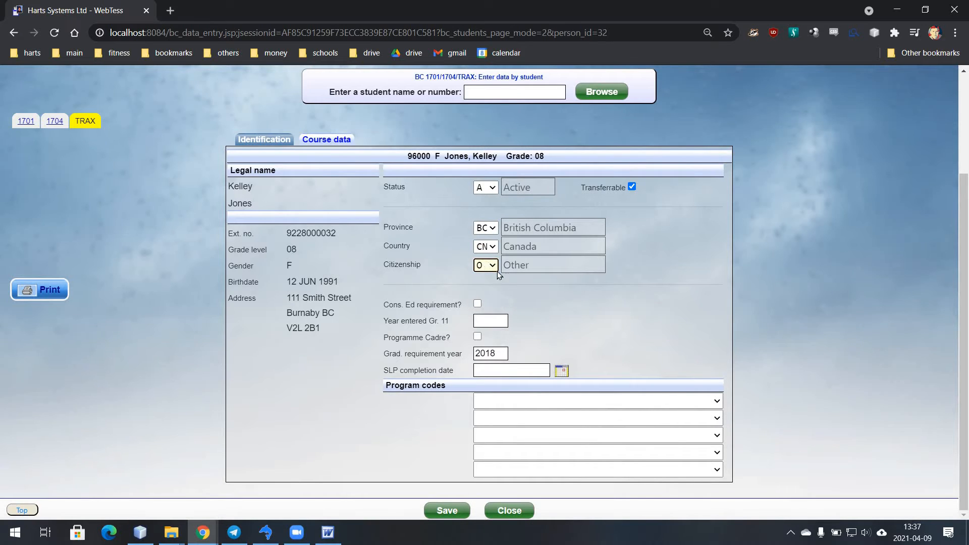
click(500, 349)
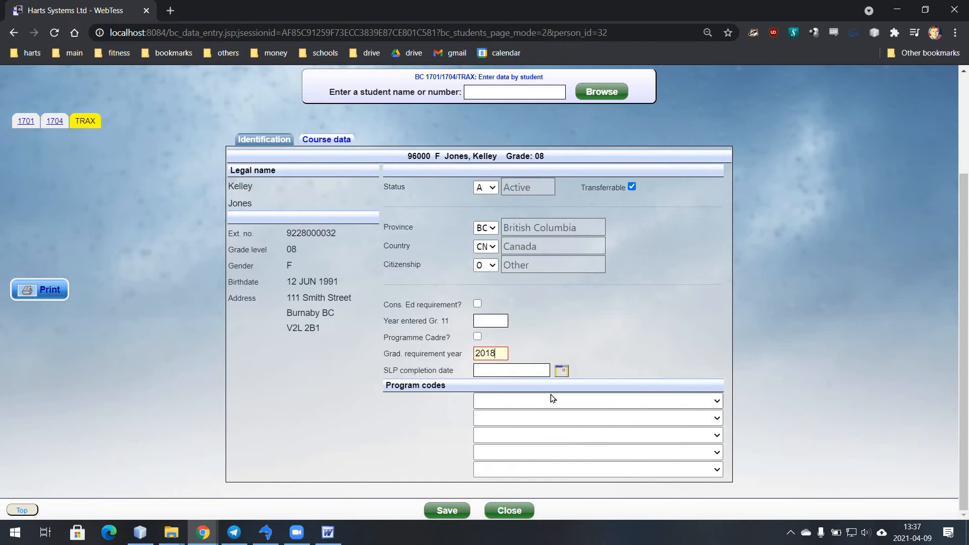
Set the student's first TRAX program code to VIDEO PRODUCTION
click(552, 398)
click(543, 275)
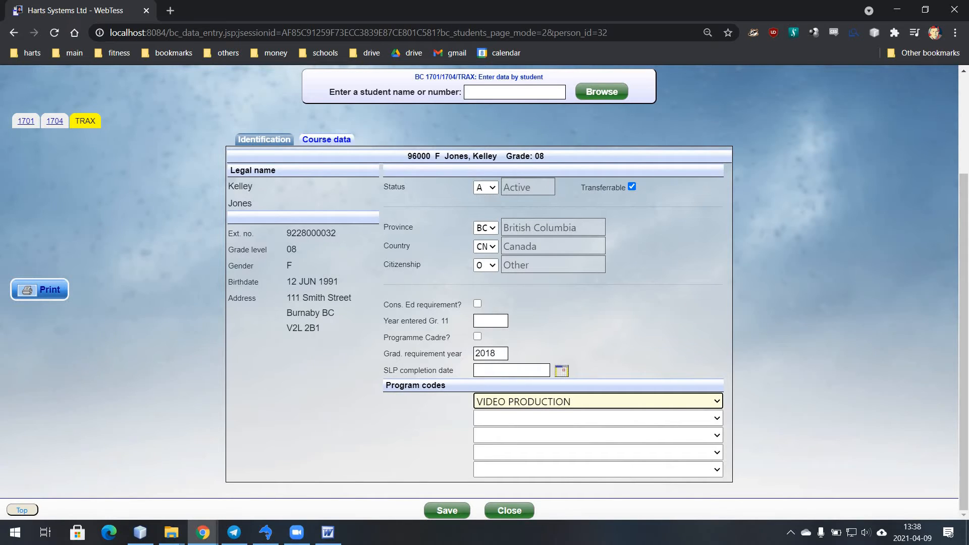
Examine the exam type, exam case, E/C type and F/A/B type options for English 10 in the student's TRAX course data
click(324, 141)
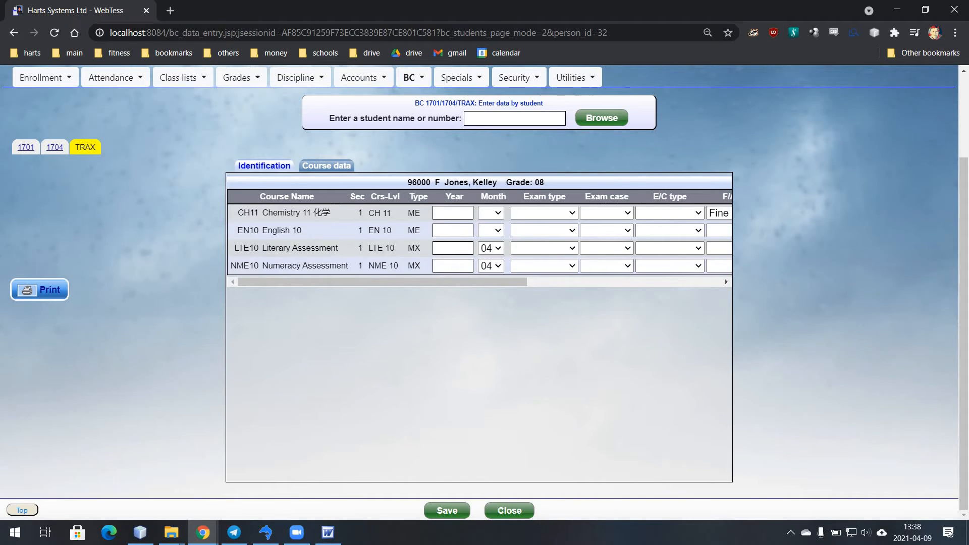
click(553, 230)
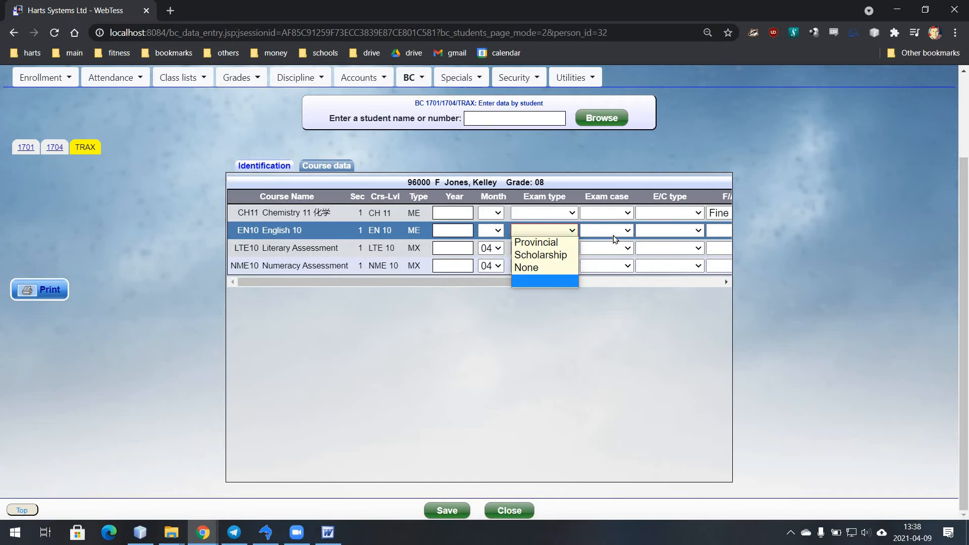
click(615, 231)
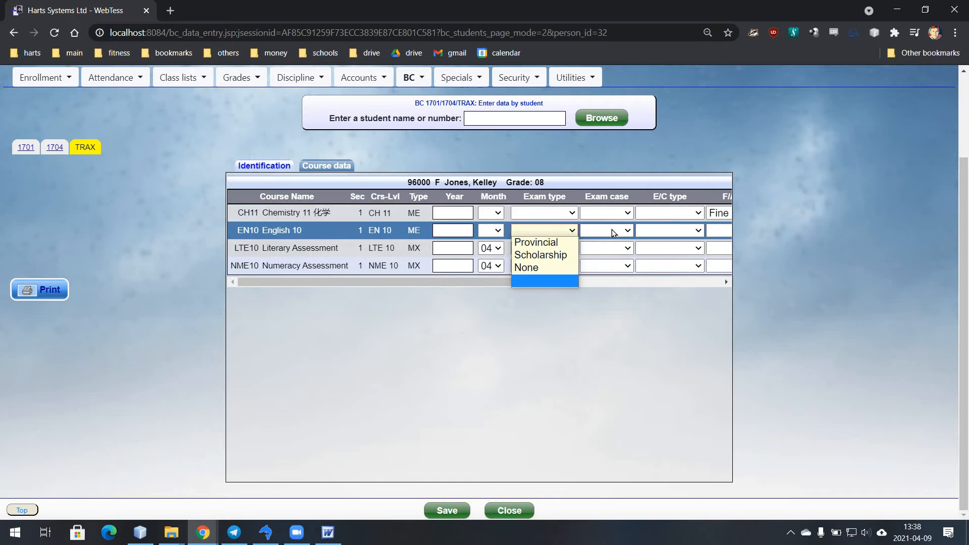
click(674, 231)
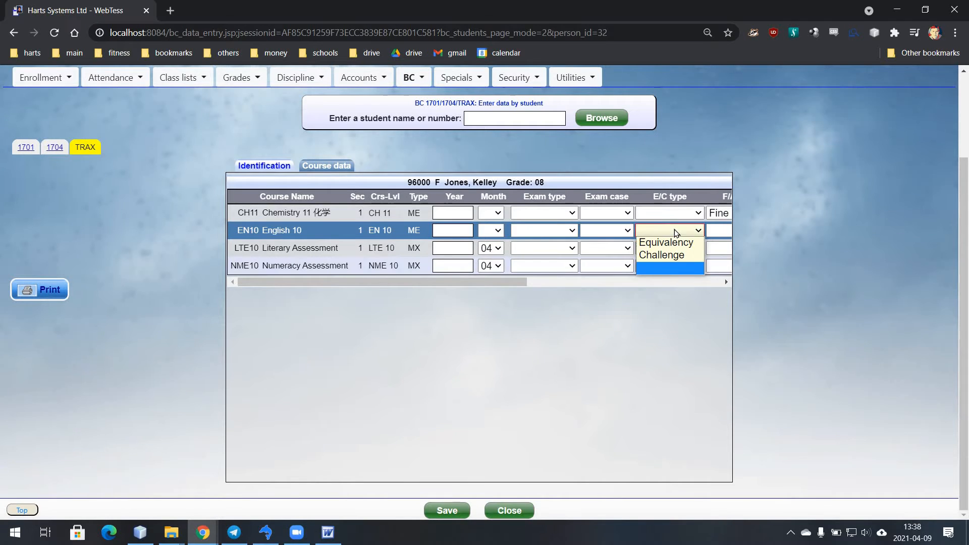
click(689, 275)
scroll(400, 230, right, 5)
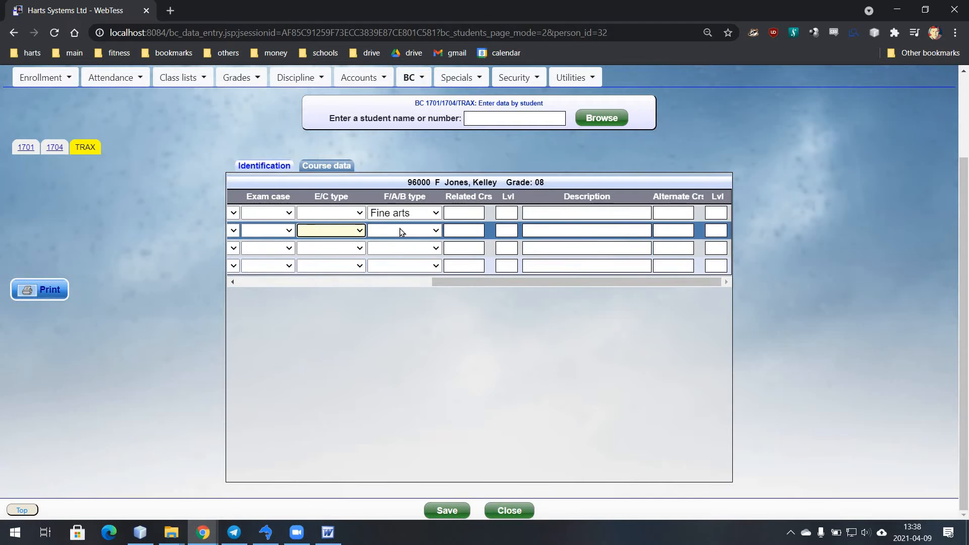
click(400, 228)
click(393, 231)
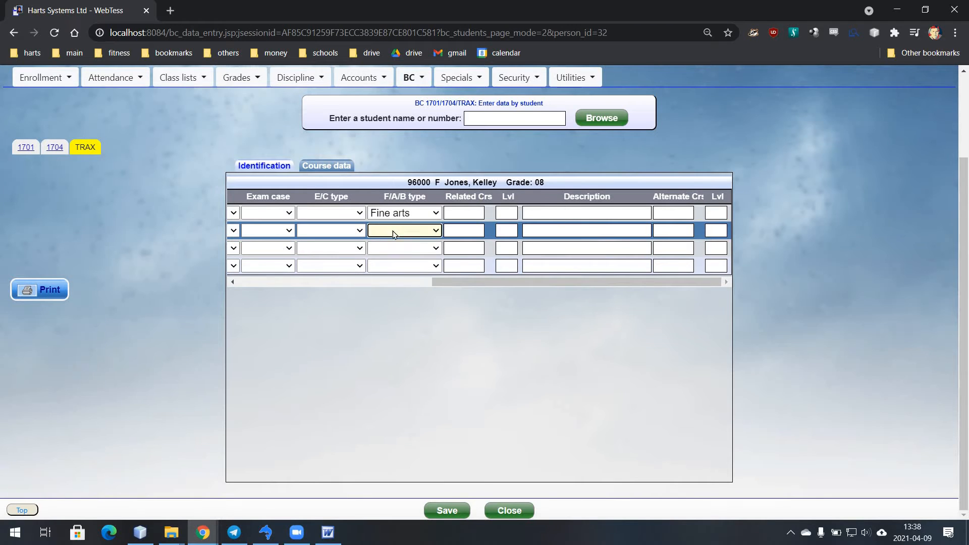
Preview the student's printable TRAX form, cancel printing, and save the student's TRAX data
click(52, 292)
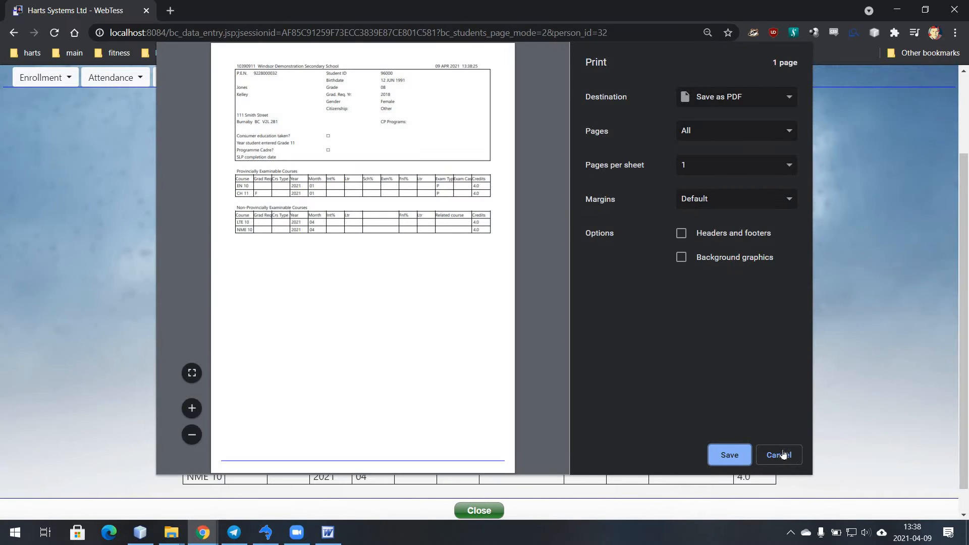
click(780, 455)
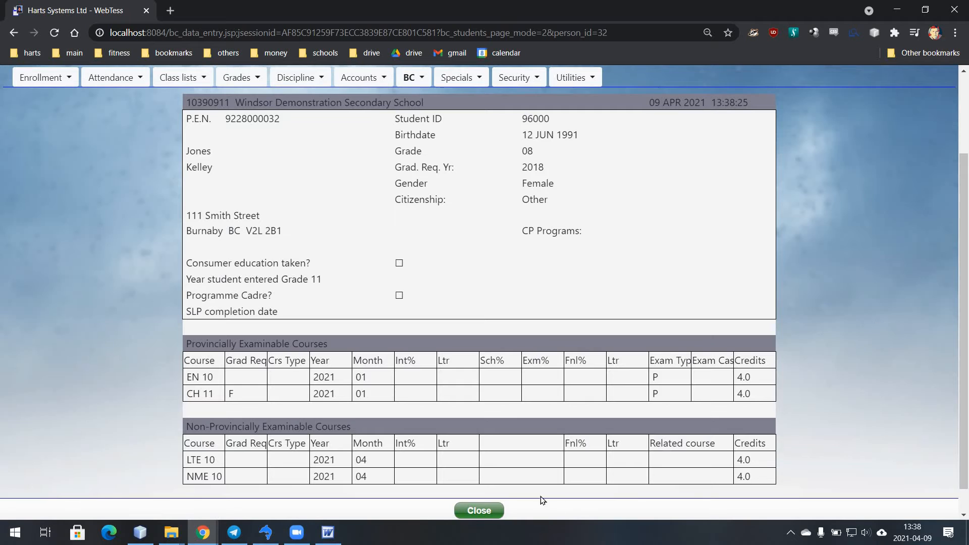
click(473, 511)
click(447, 512)
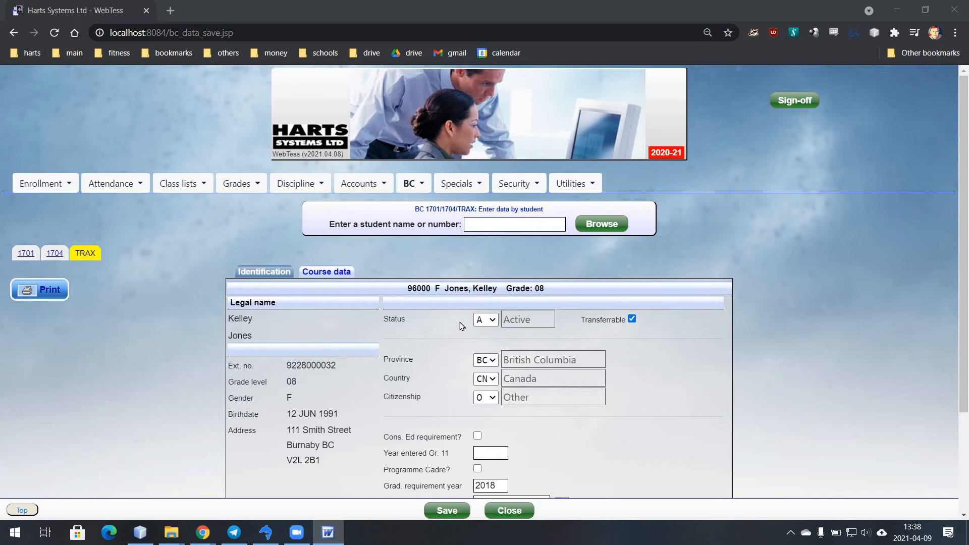
Start a global BC data assignment limited to students in grade 12
click(410, 183)
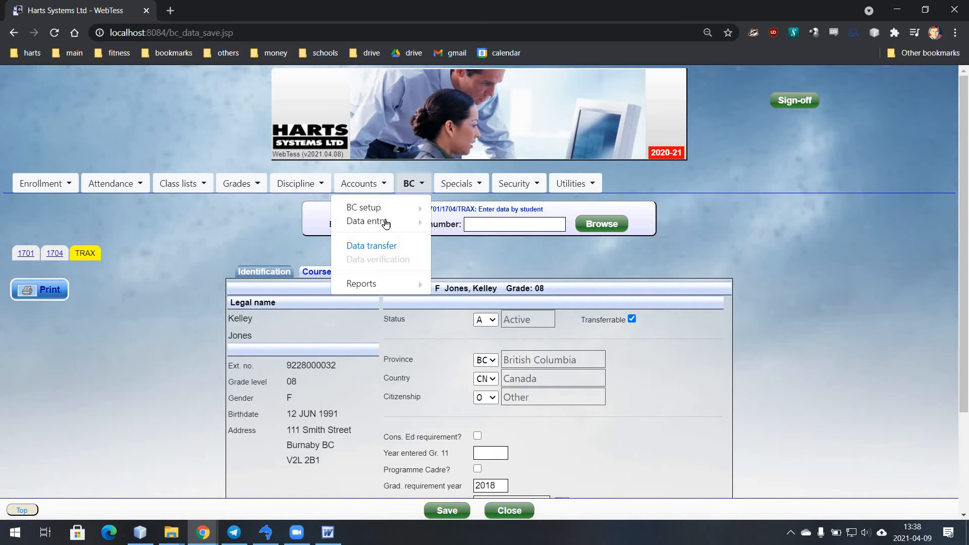
mouse_move(417, 220)
click(459, 237)
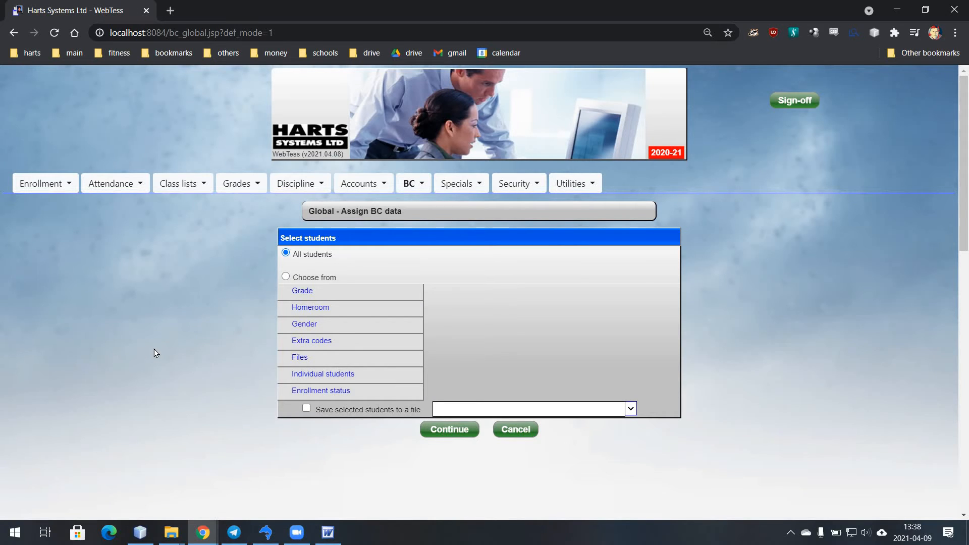
click(387, 298)
scroll(564, 326, down, 2)
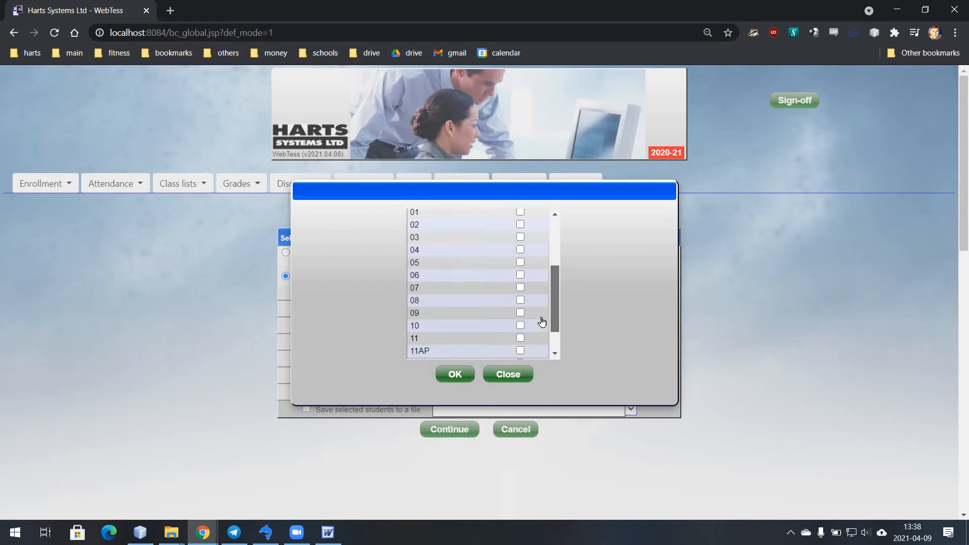
scroll(542, 321, down, 1)
click(521, 340)
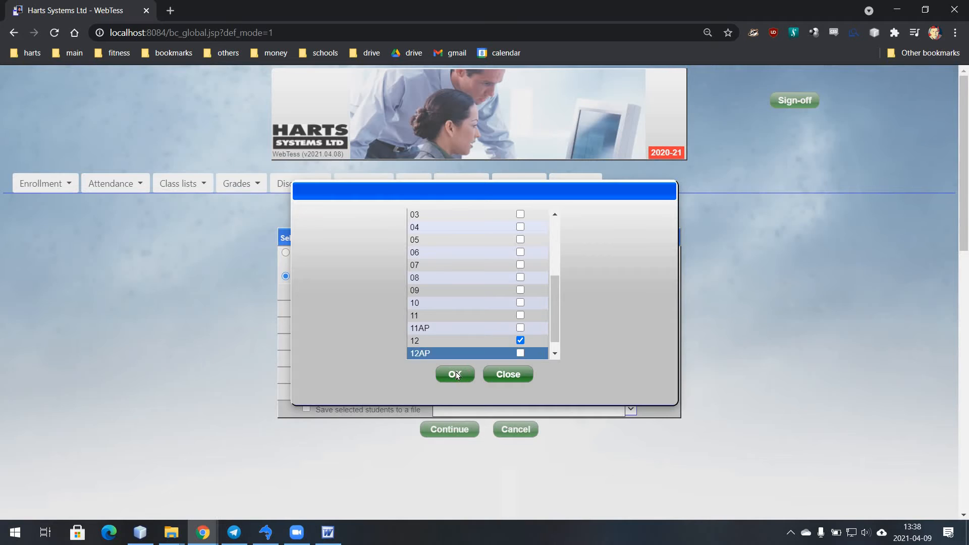
click(455, 374)
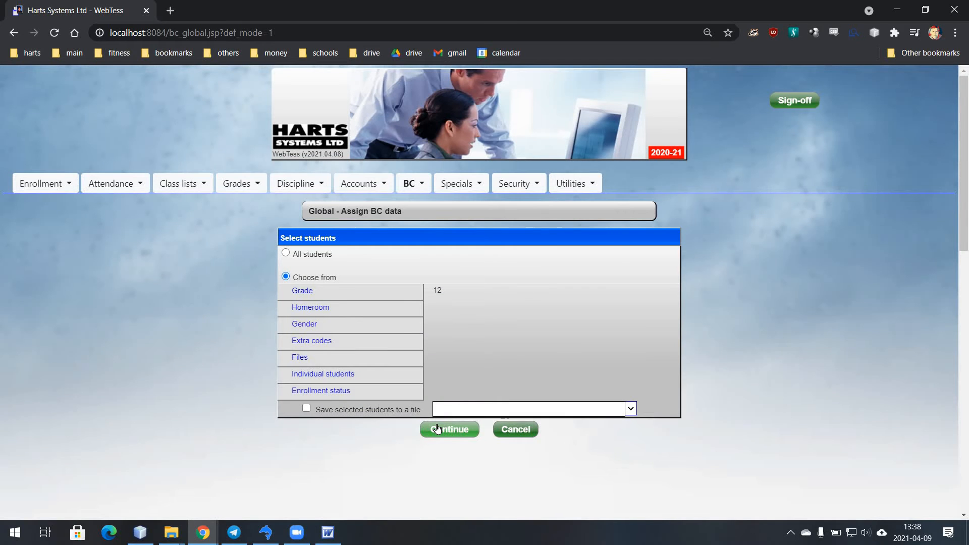
click(440, 428)
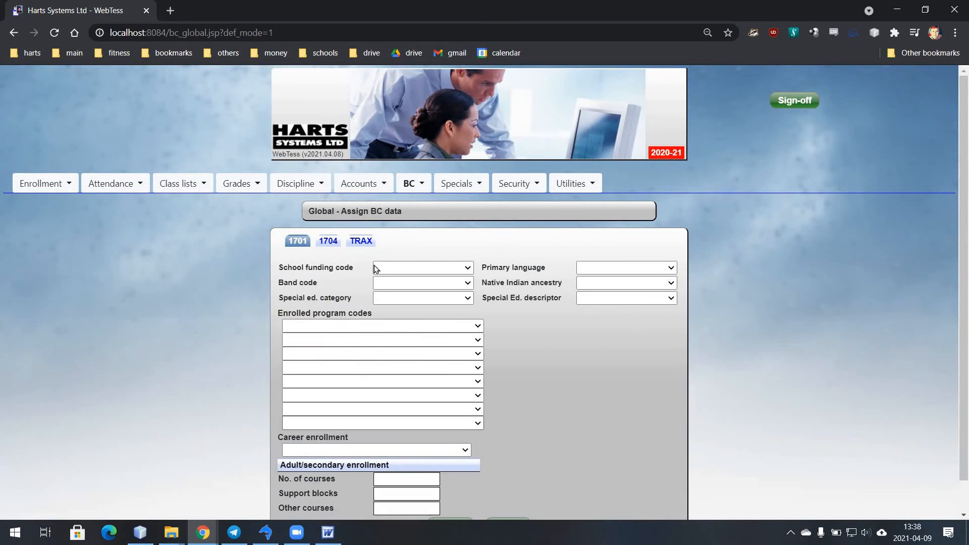
In the global TRAX data, set province to British Columbia, country to Canada and citizenship code to Canadian/Immigrant
click(362, 242)
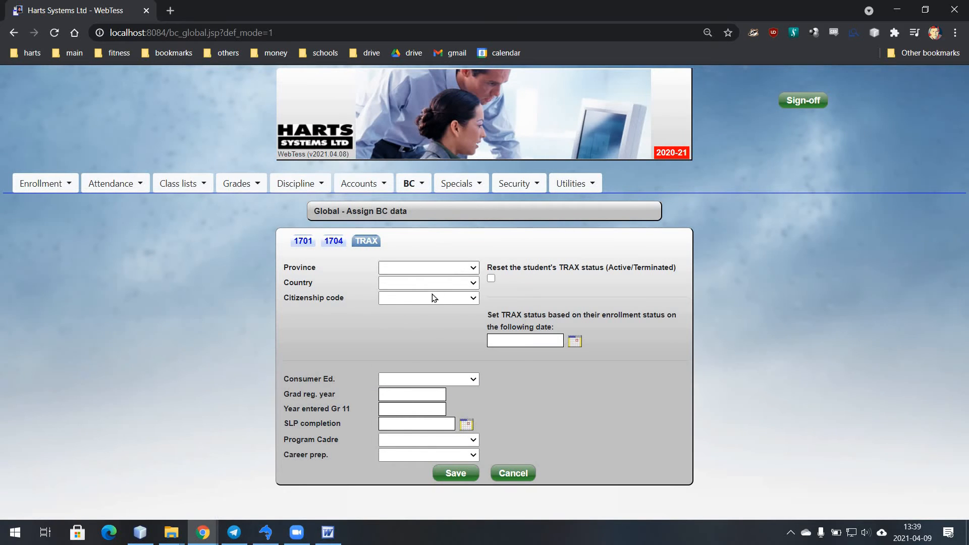
click(451, 268)
click(449, 292)
click(451, 283)
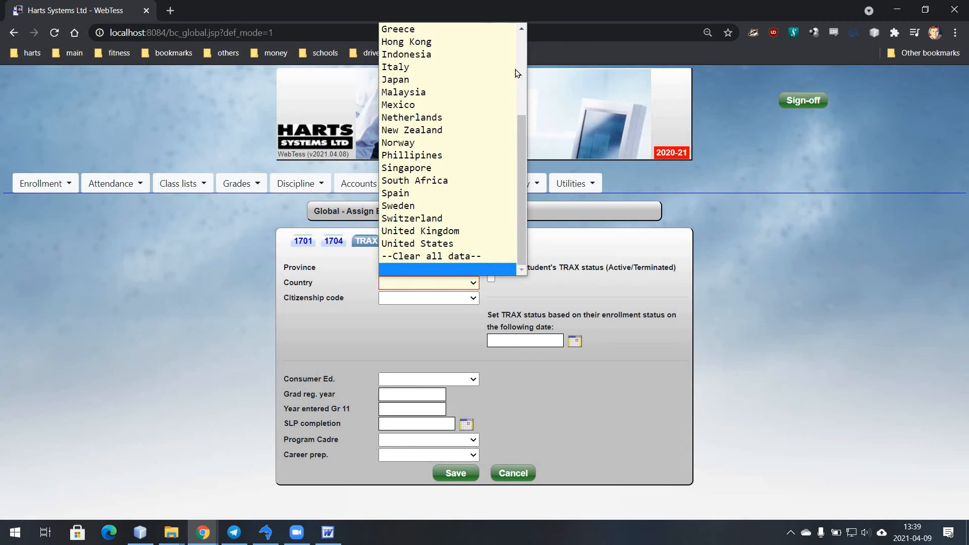
scroll(478, 60, up, 3)
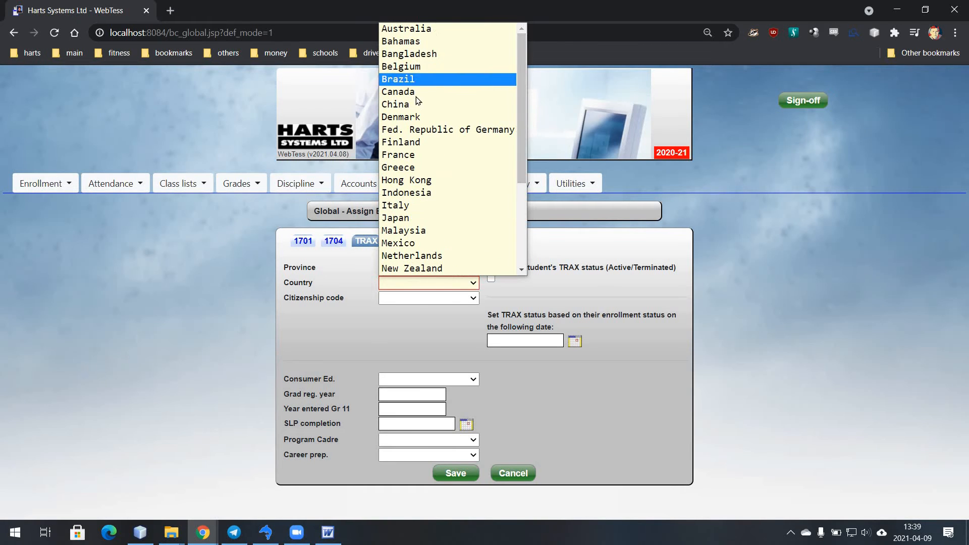
click(399, 91)
click(405, 297)
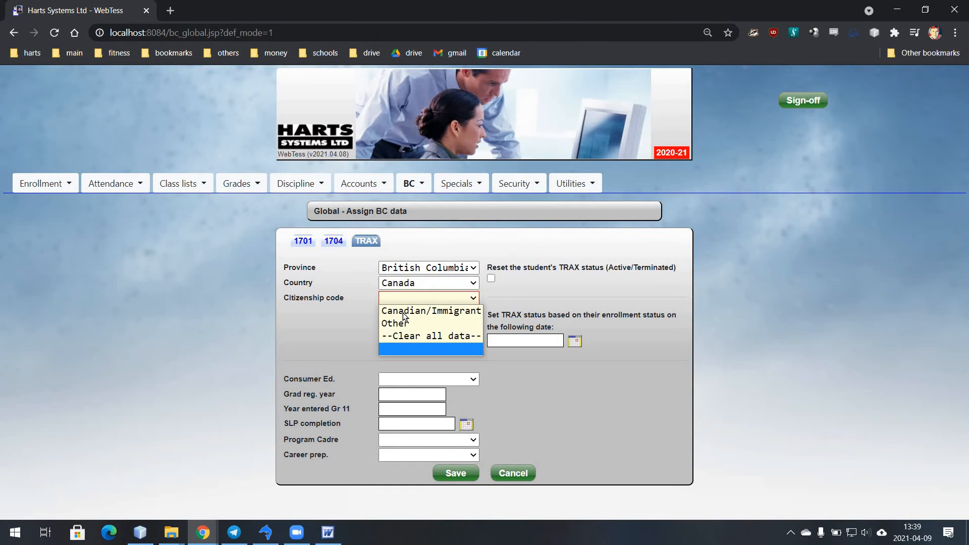
click(402, 312)
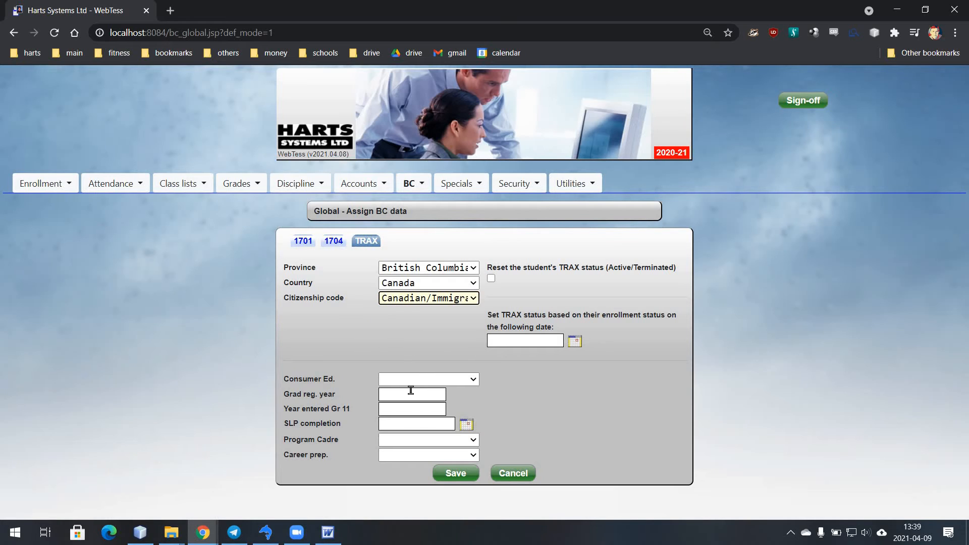
Set the Grad reg. year to 2018 and save the global TRAX assignment
click(468, 398)
text(20)
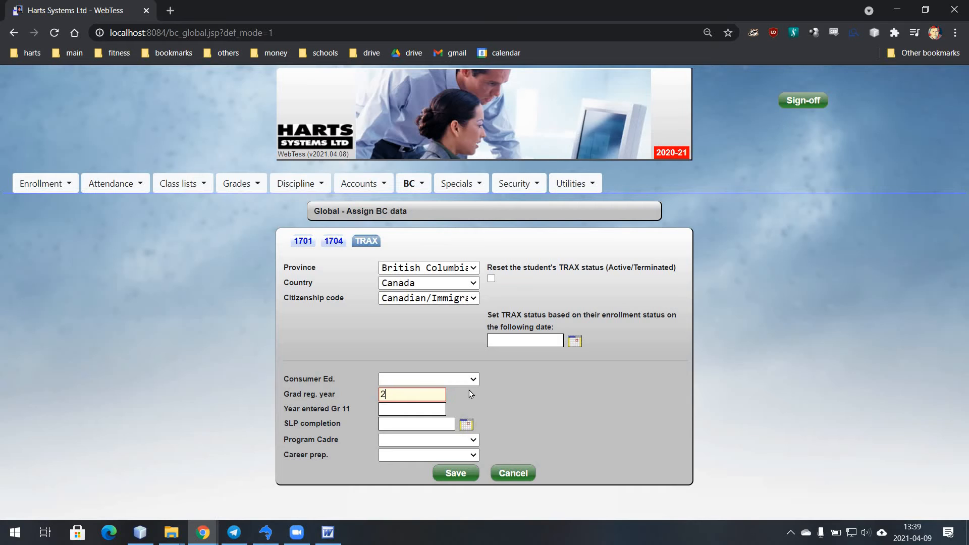
text(18)
click(456, 473)
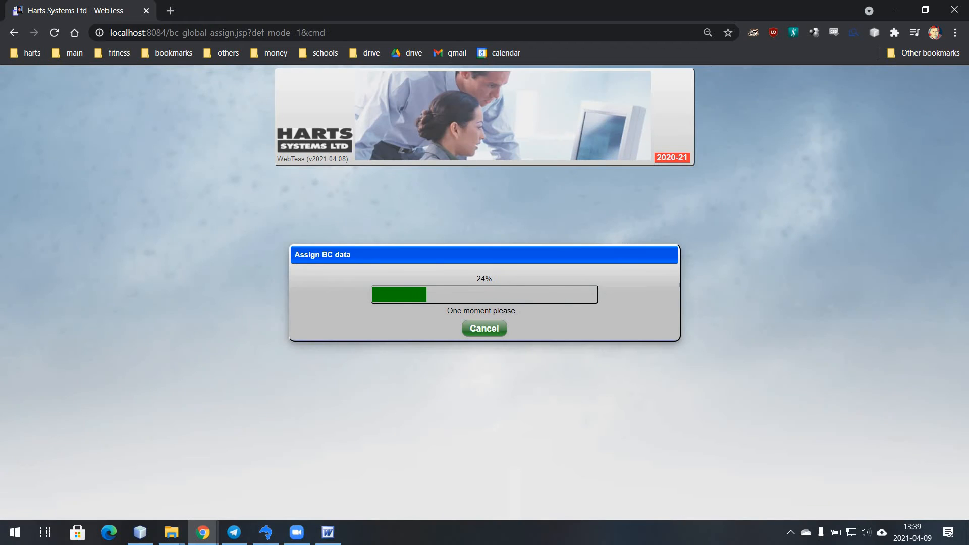
key(alt+Tab)
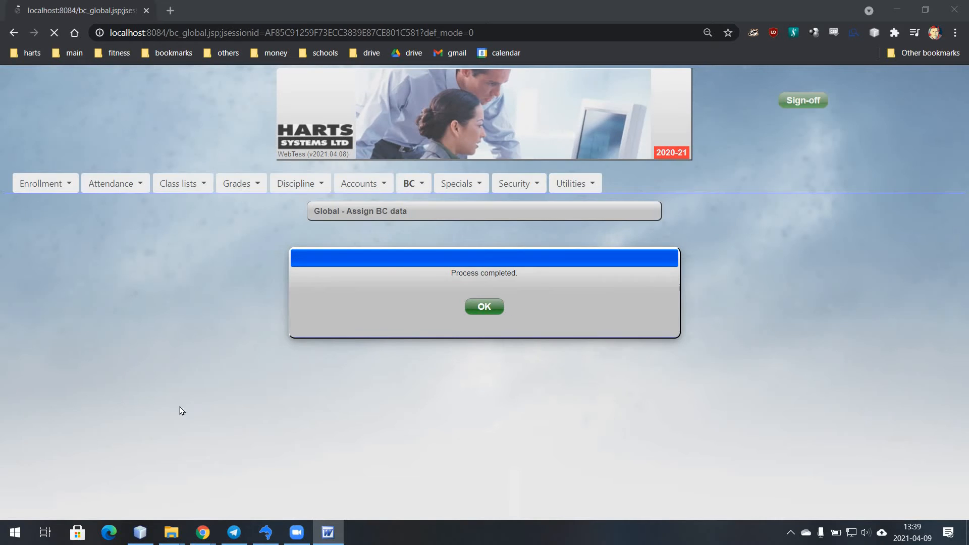
Finish the global BC data assignment and open the Set TRAX data page for course-based entry
click(301, 349)
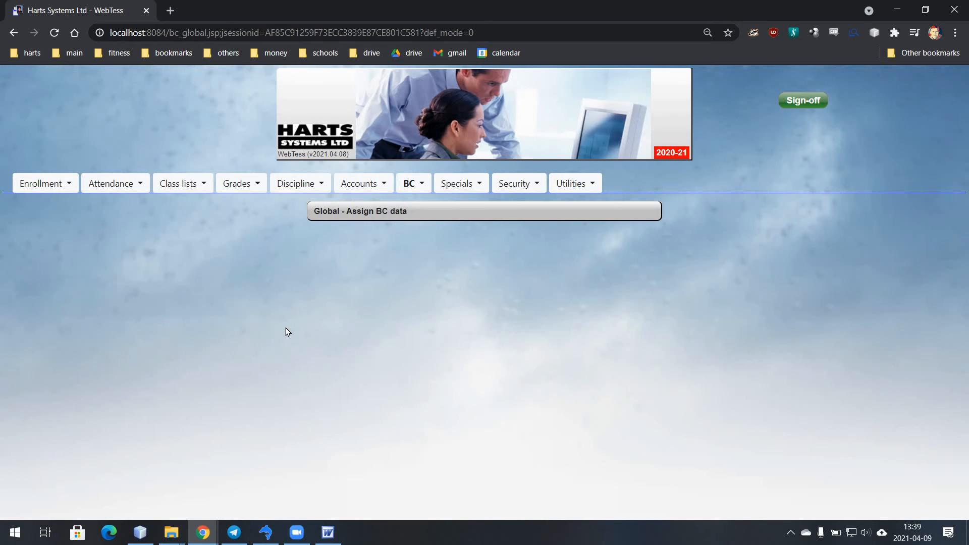
click(410, 185)
mouse_move(393, 225)
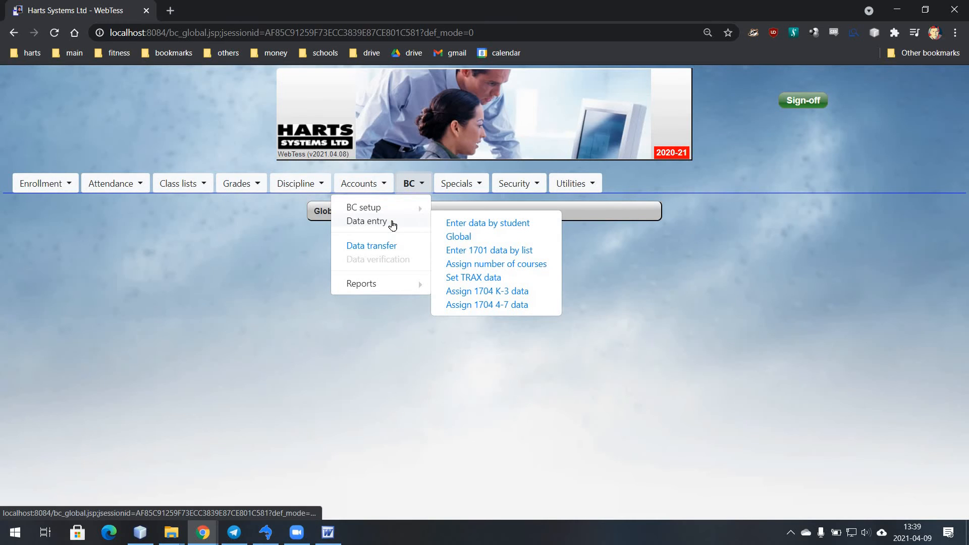
click(471, 279)
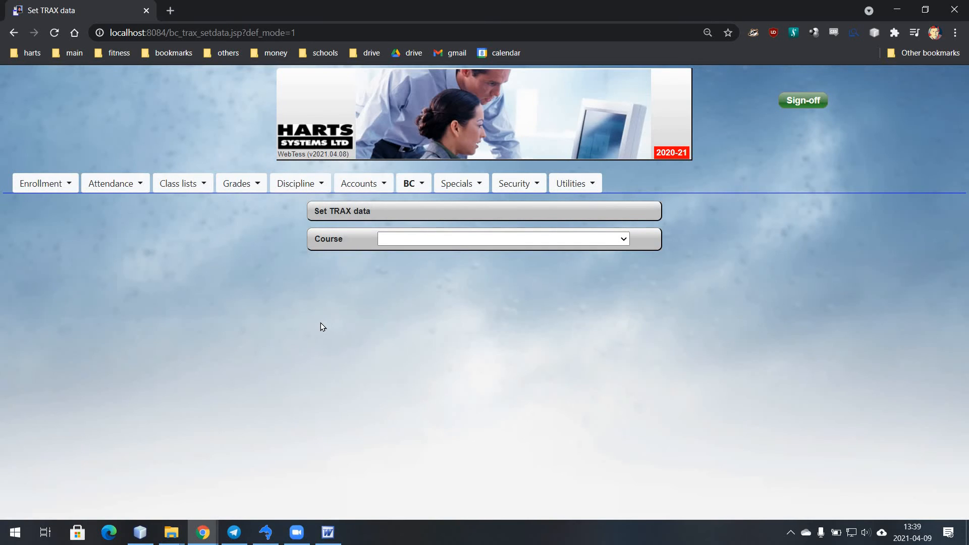
For course LTE10 Literary Assessment, section 1, set the TRAX month to 04 and save
click(462, 237)
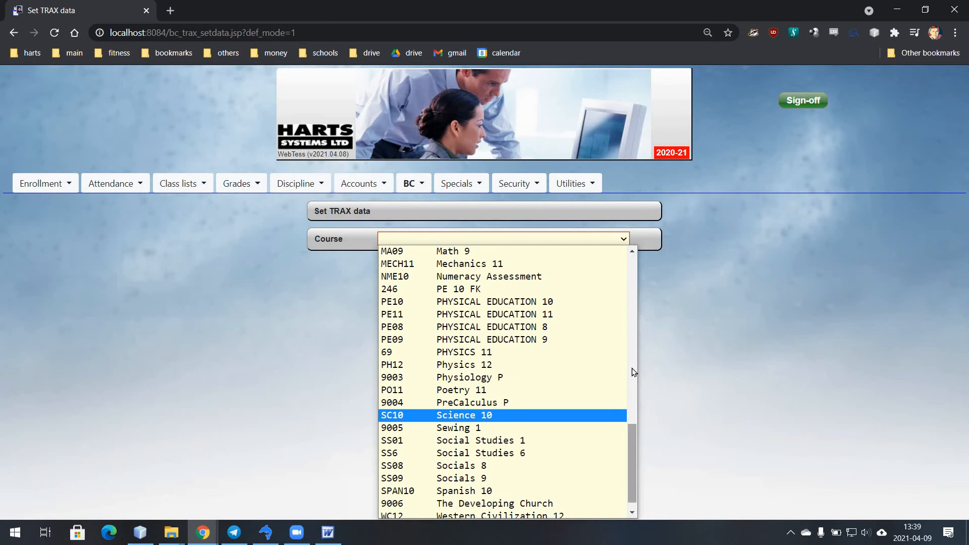
scroll(600, 386, up, 4)
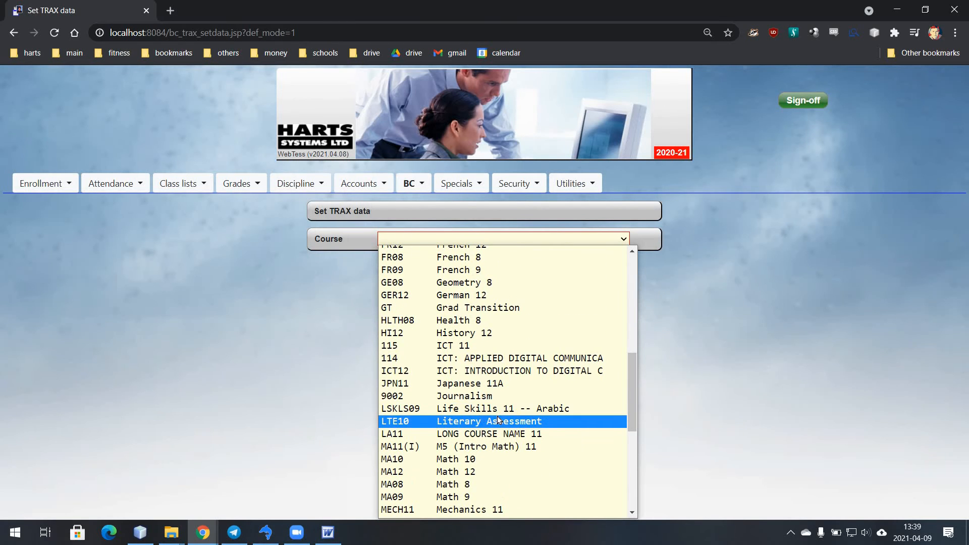
click(503, 421)
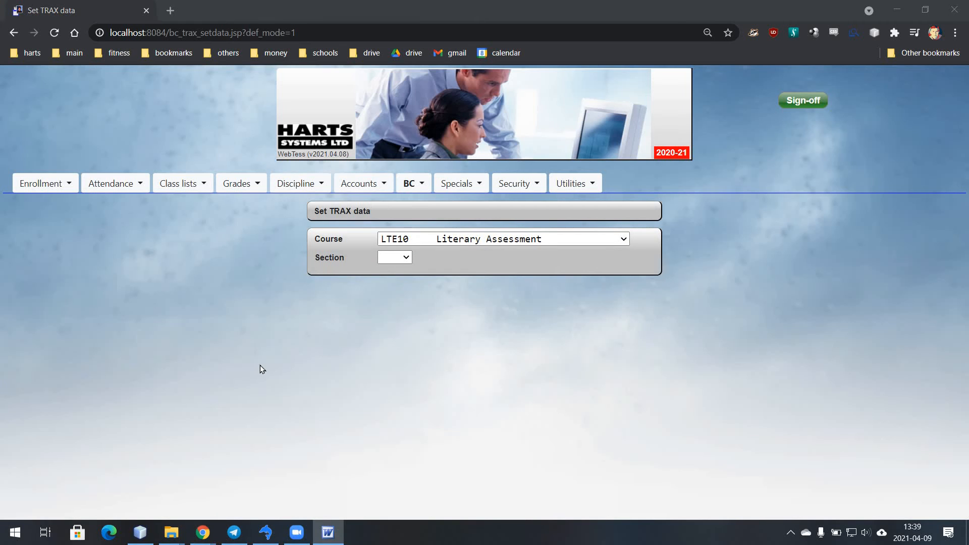
click(395, 258)
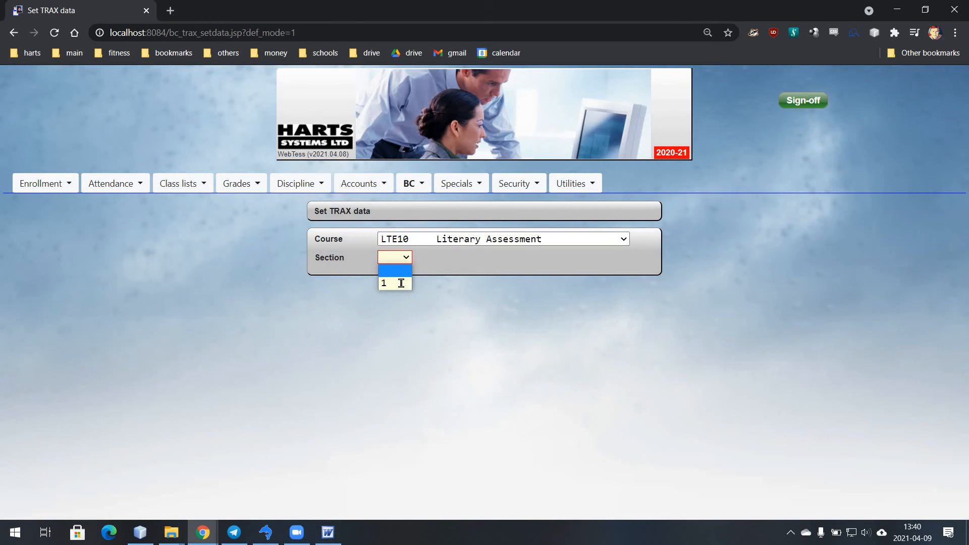
click(399, 280)
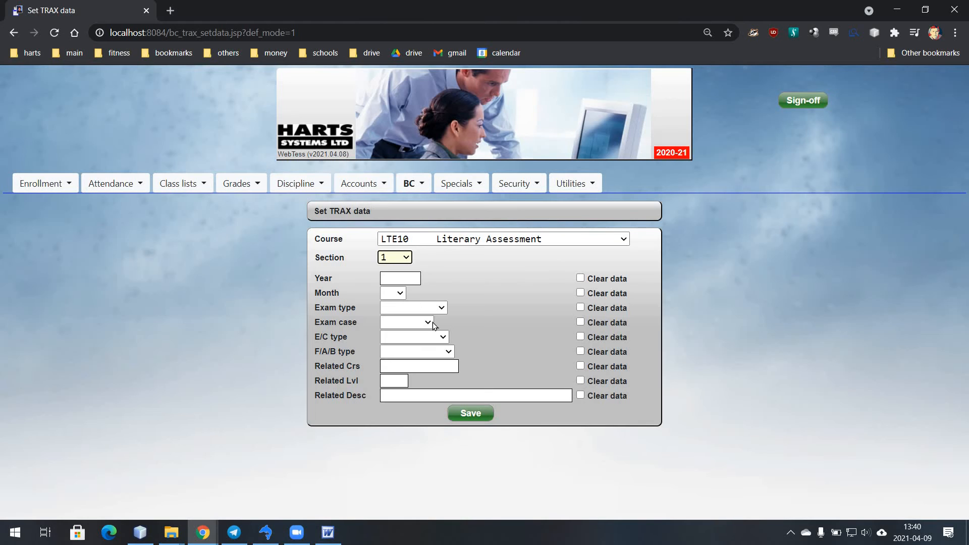
click(397, 295)
click(393, 344)
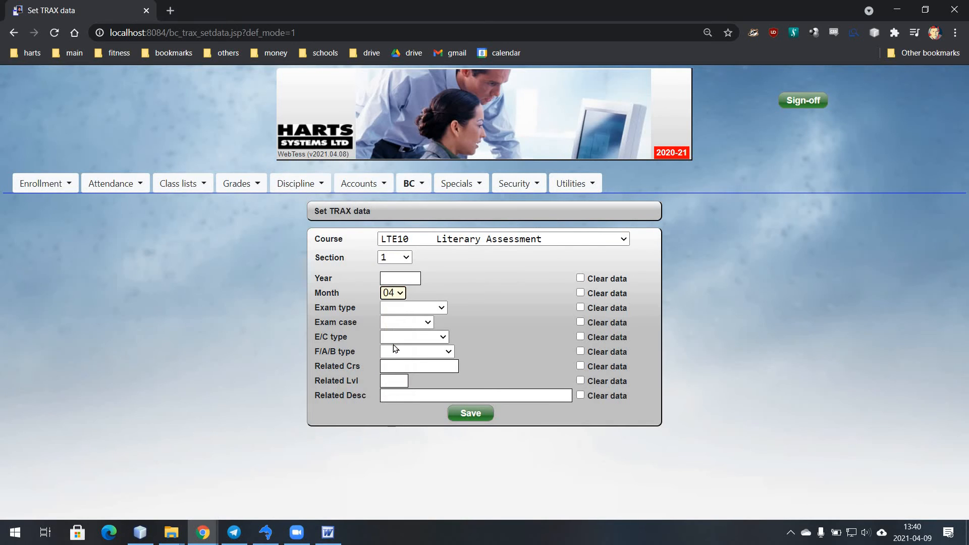
click(470, 412)
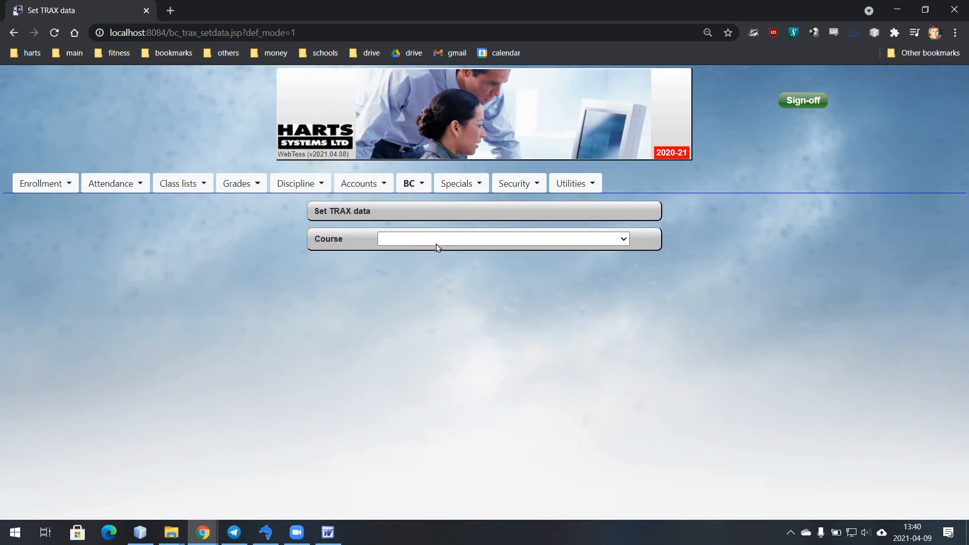
Select course NME10 Numeracy Assessment with section * for setting TRAX data
click(457, 238)
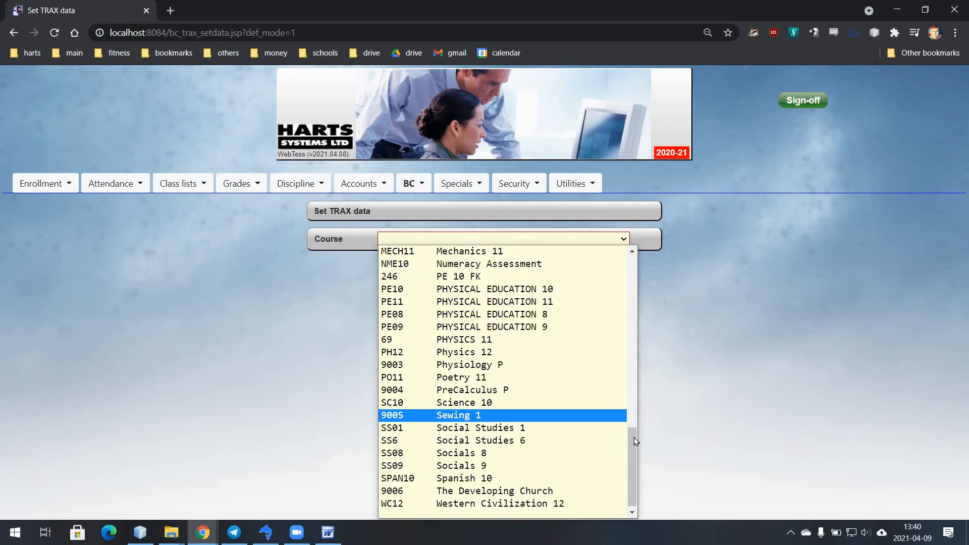
scroll(624, 389, up, 4)
scroll(624, 387, up, 1)
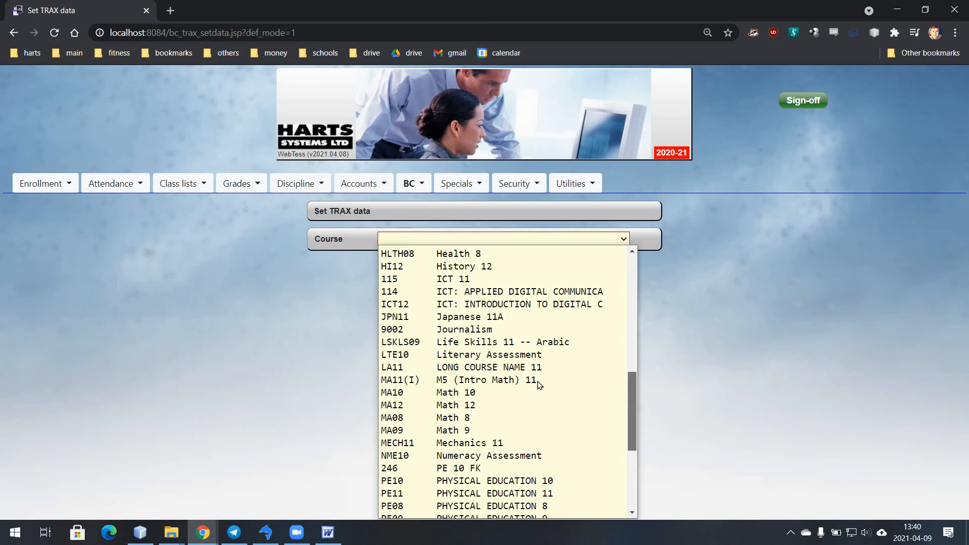
click(492, 456)
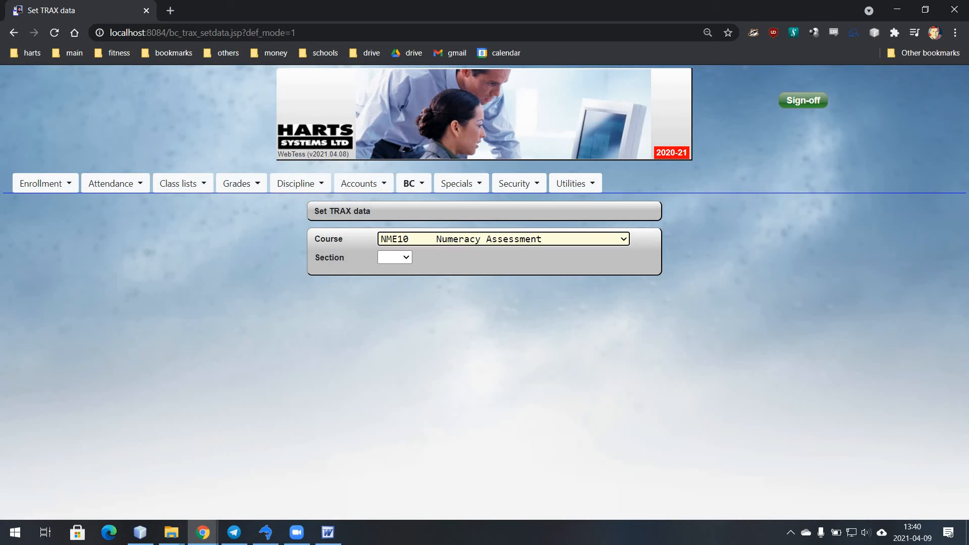
key(alt+Tab)
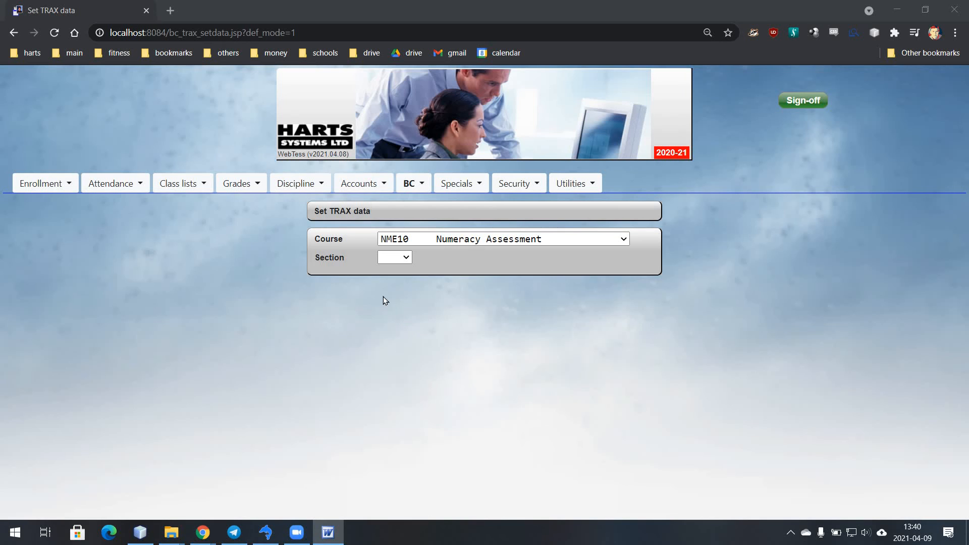
click(407, 257)
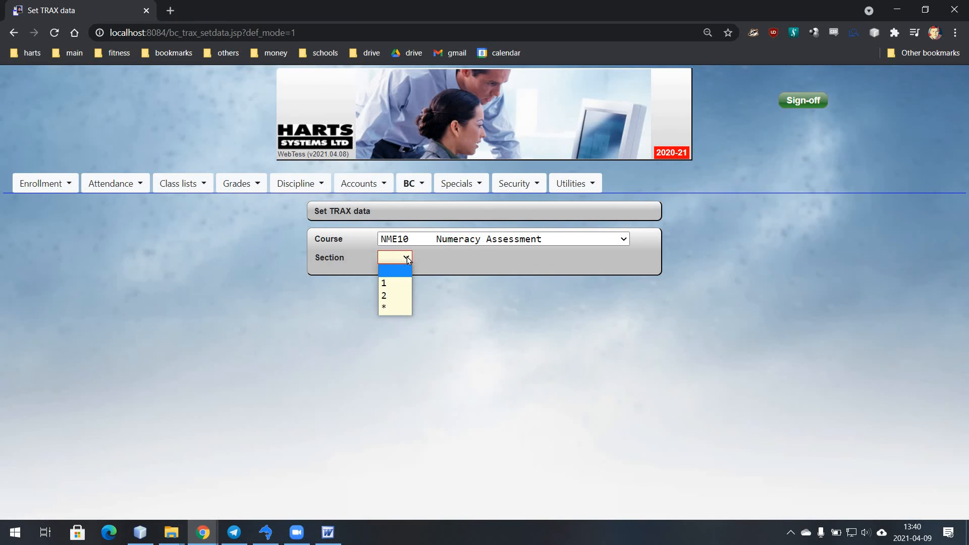
click(398, 308)
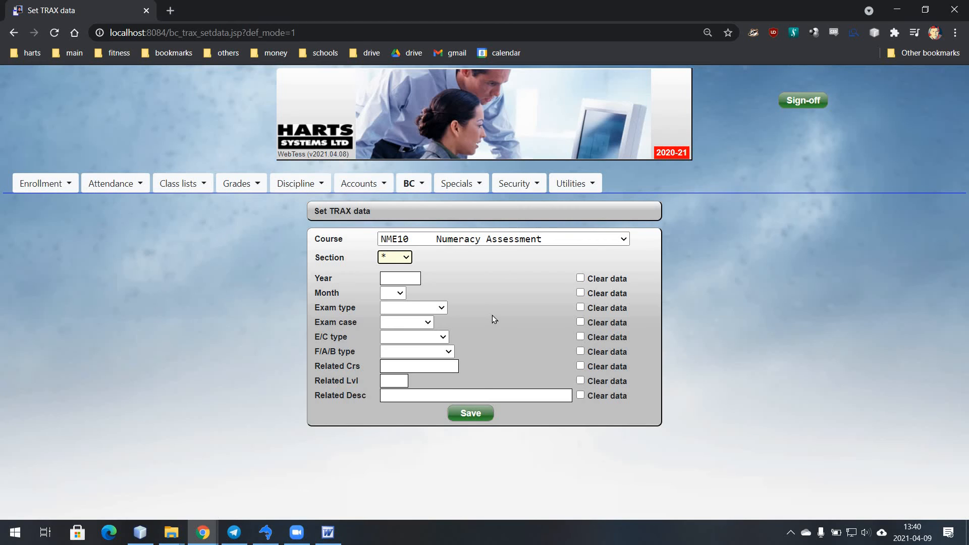
Set the Numeracy Assessment's TRAX month to 04, save it and close the completion dialog
click(399, 293)
key(Return)
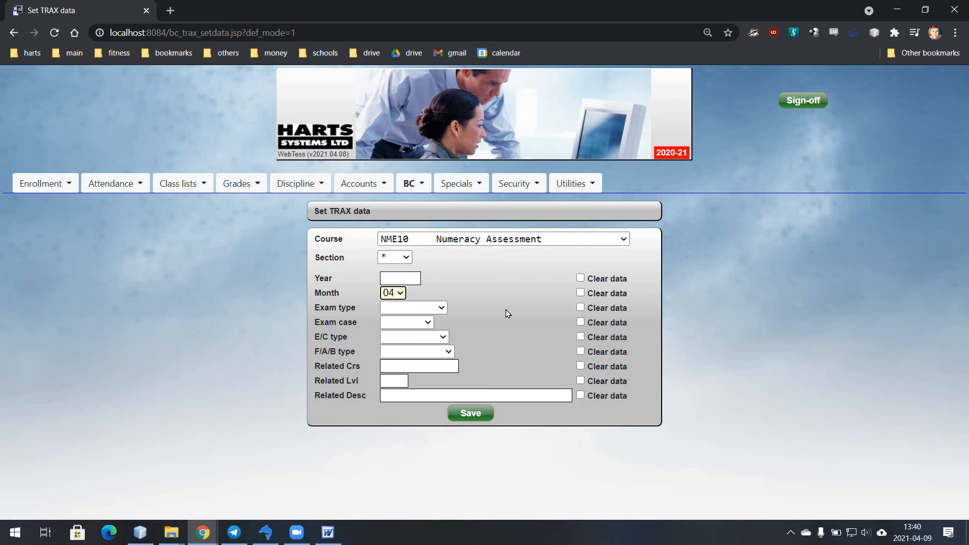
click(470, 414)
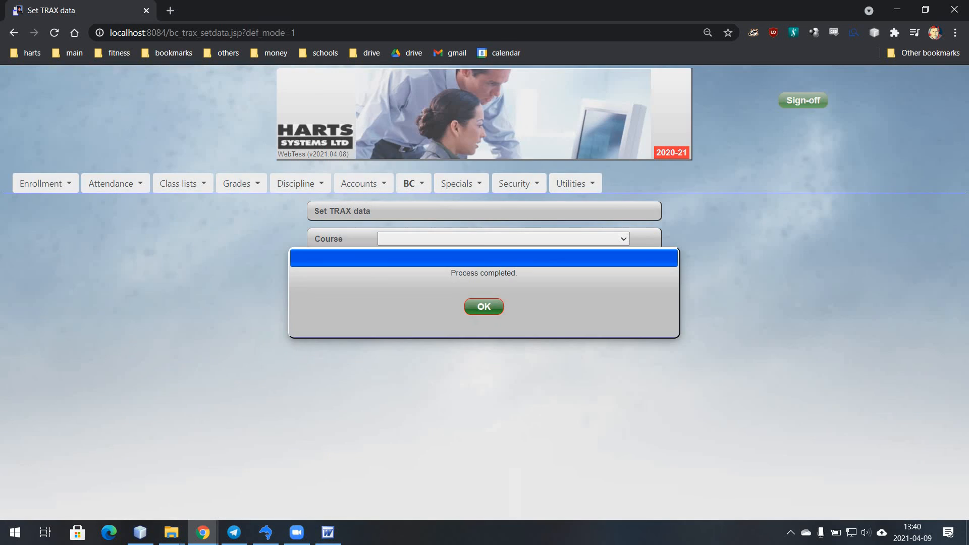
key(alt+Tab)
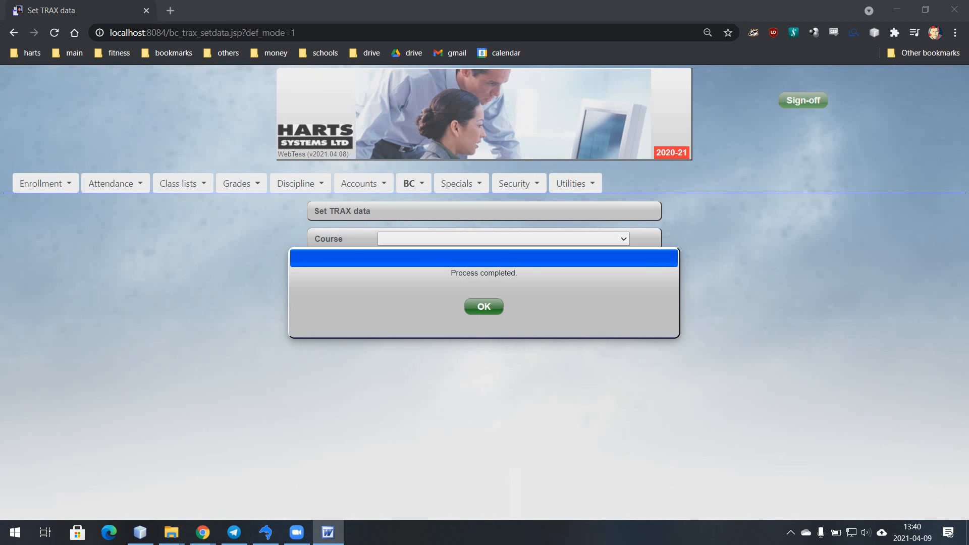
key(alt+Tab)
key(Return)
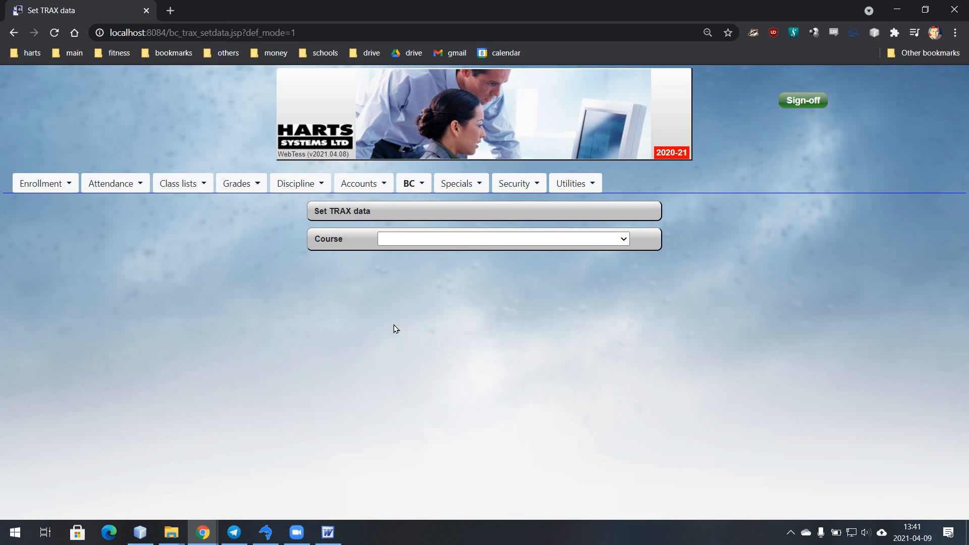
Check the assessment months in the student's TRAX course data, then close the student record
click(411, 184)
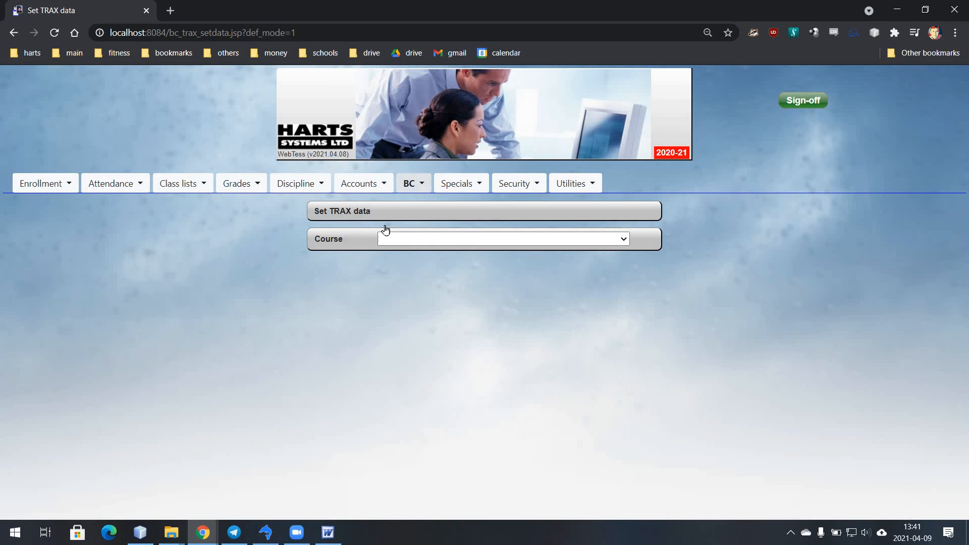
mouse_move(385, 225)
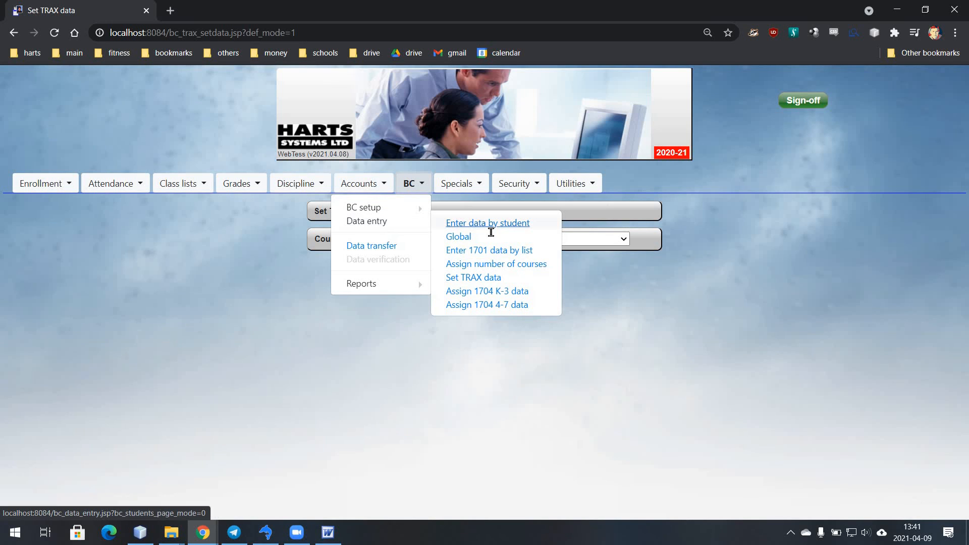
click(480, 225)
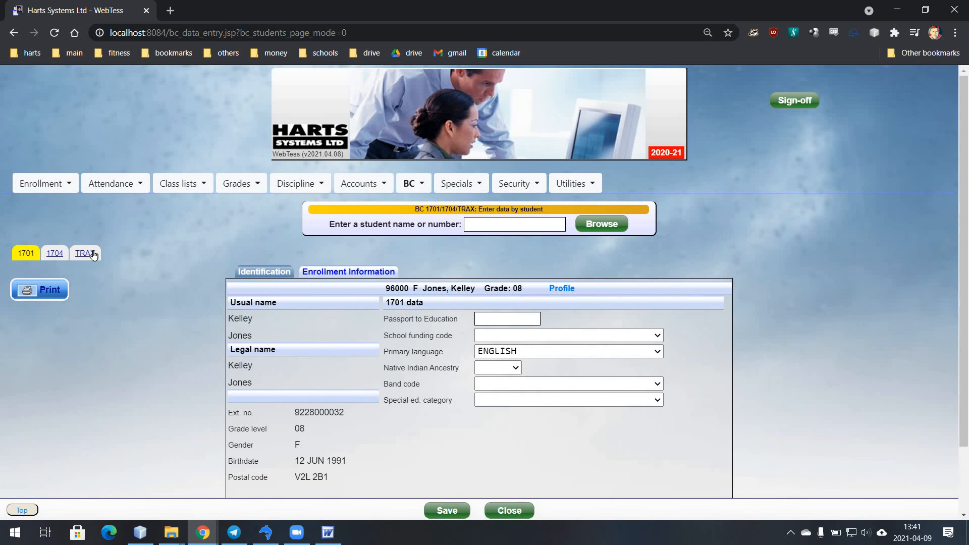
click(93, 255)
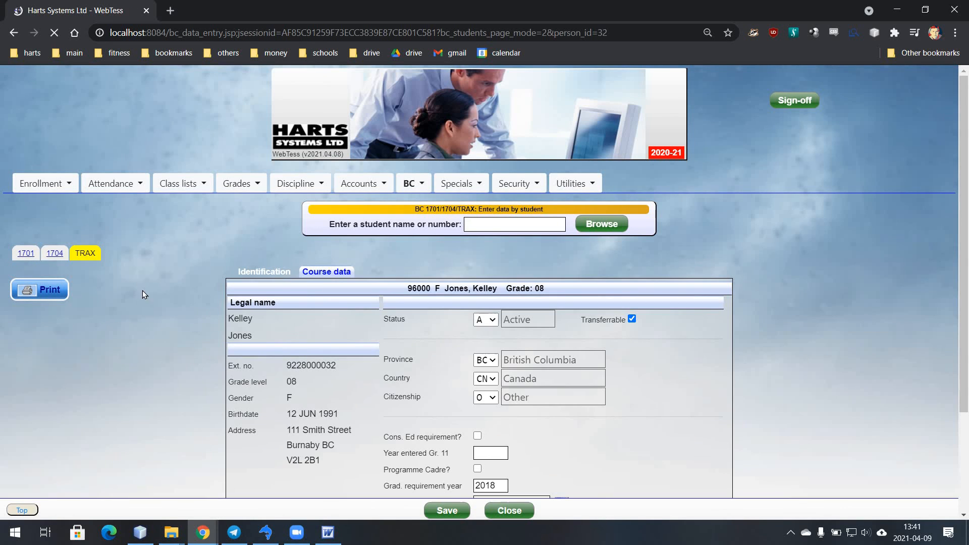
click(330, 274)
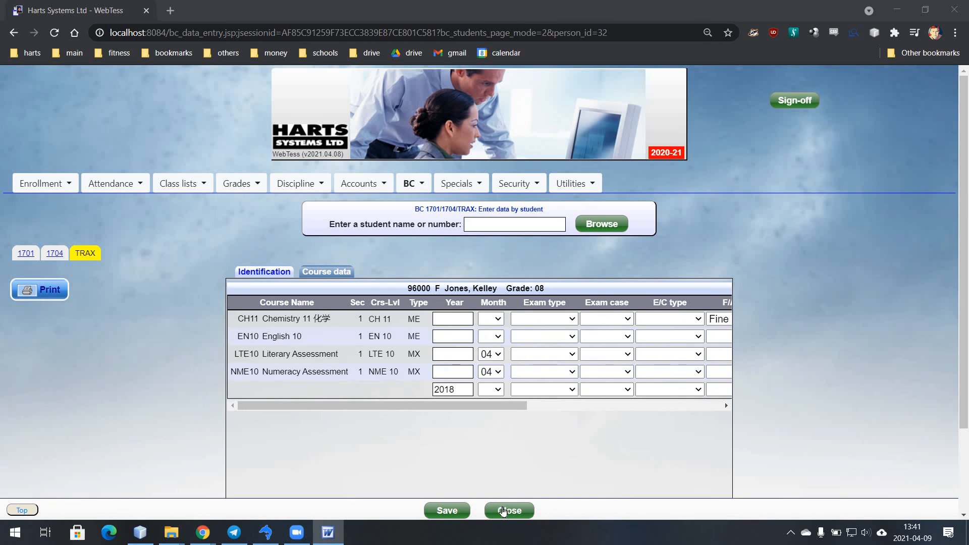
click(505, 510)
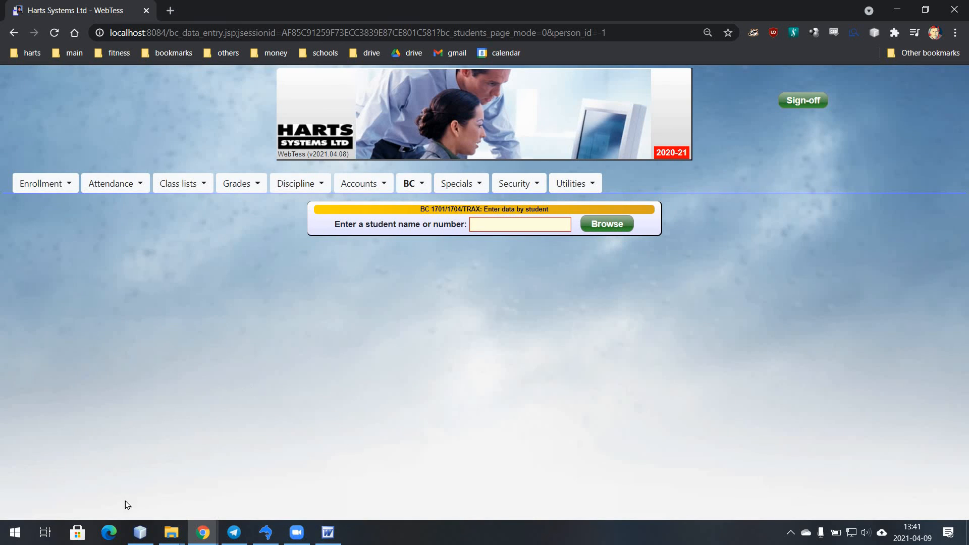